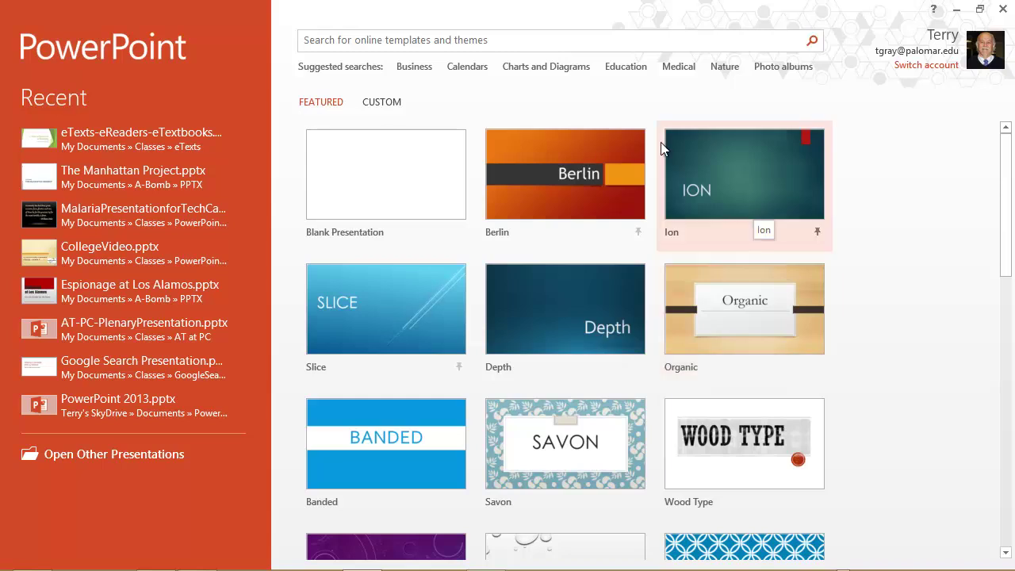
Search the online templates and themes for 'money'
click(499, 40)
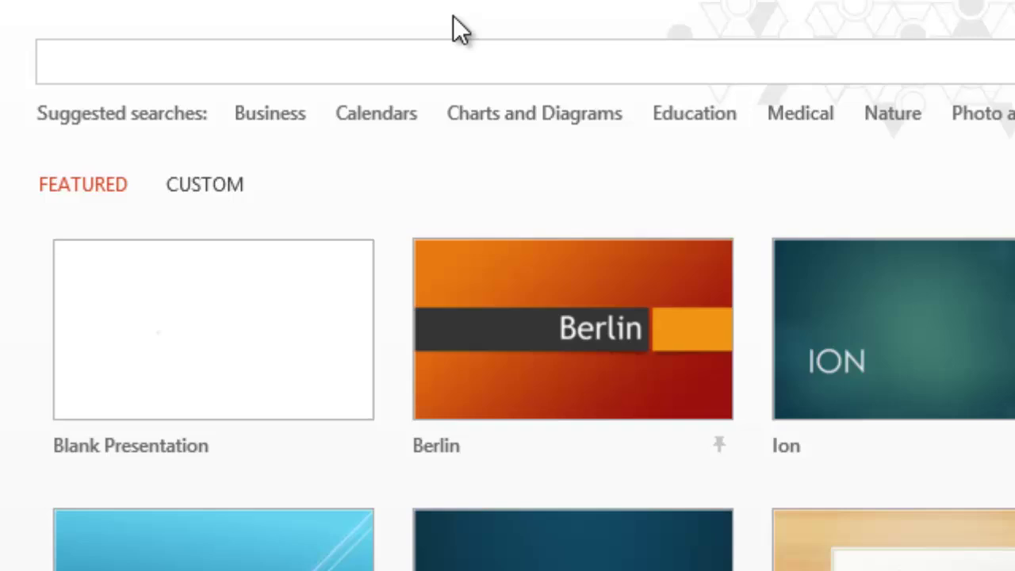
text(money)
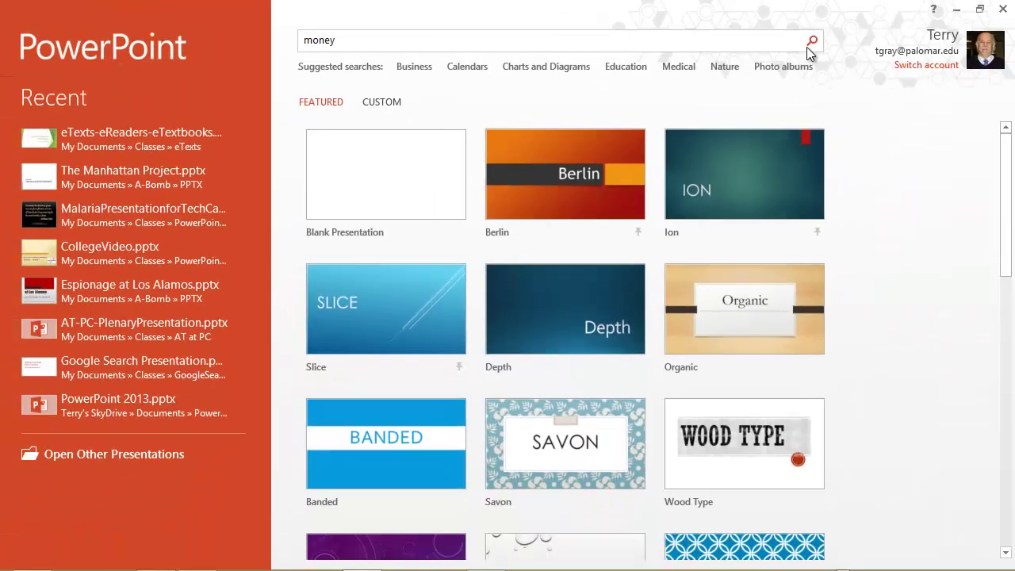
click(811, 42)
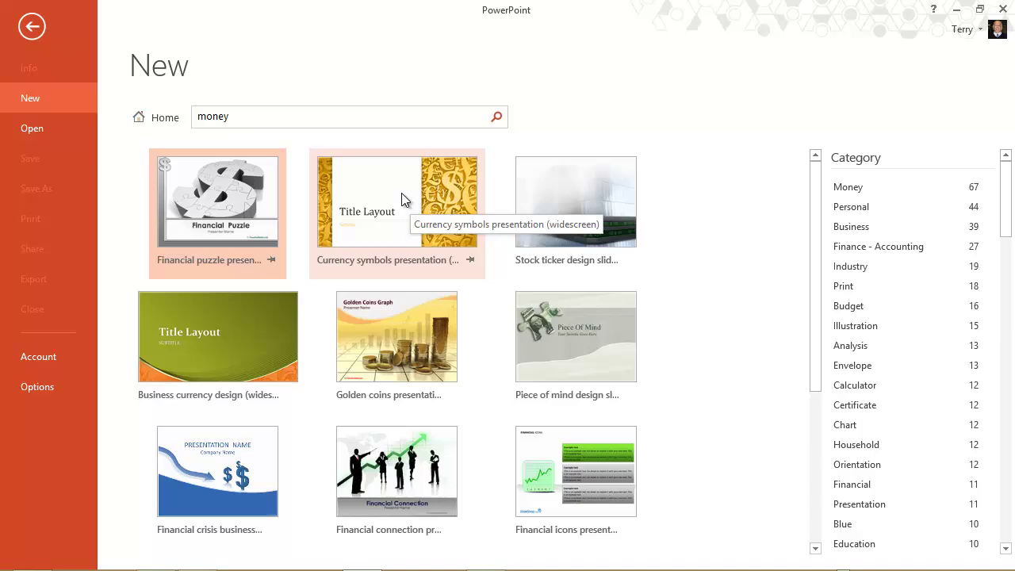
Preview the Currency symbols template's chart, table and SmartArt sample slides, then create a presentation from it
click(401, 199)
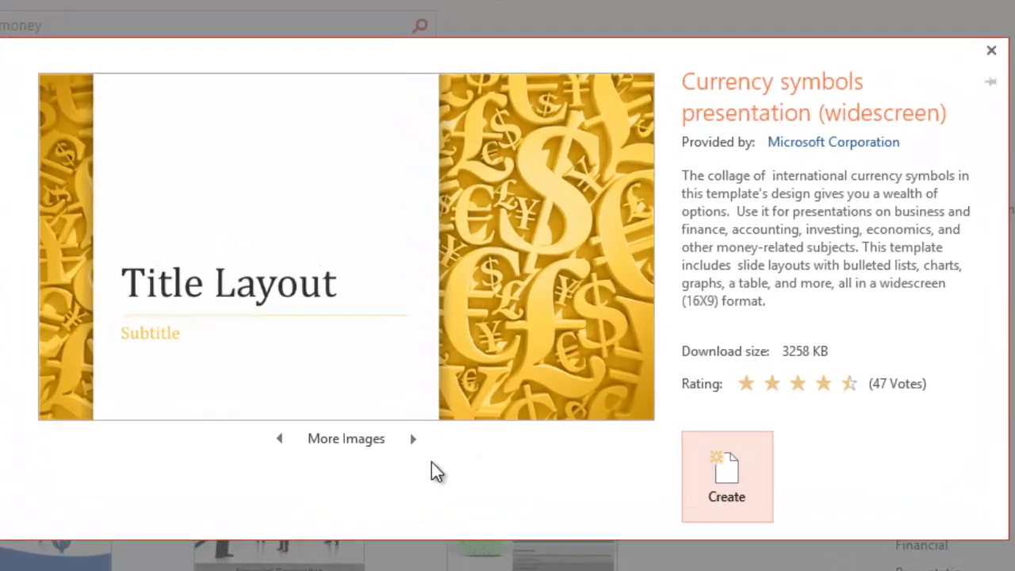
click(413, 441)
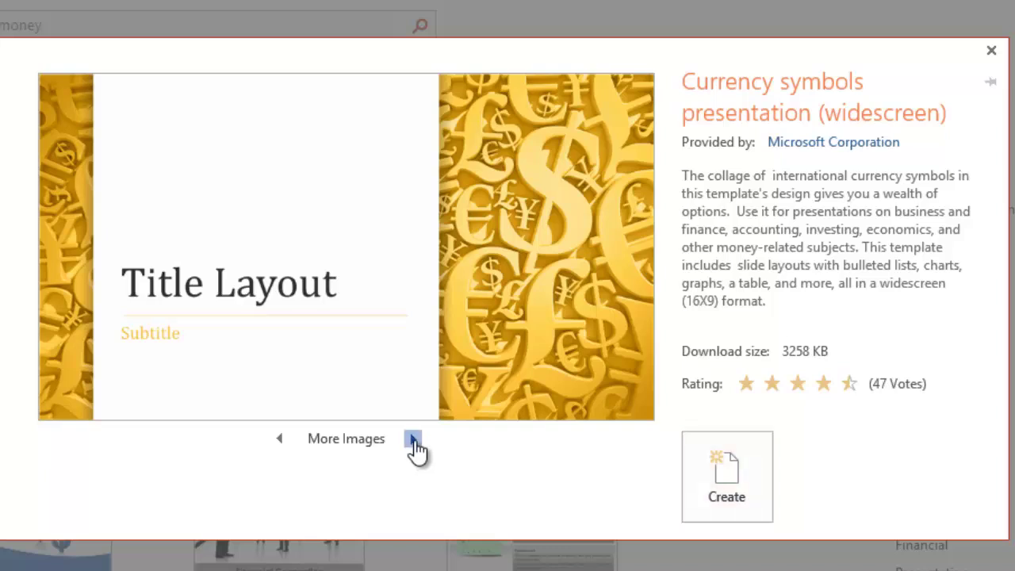
click(413, 441)
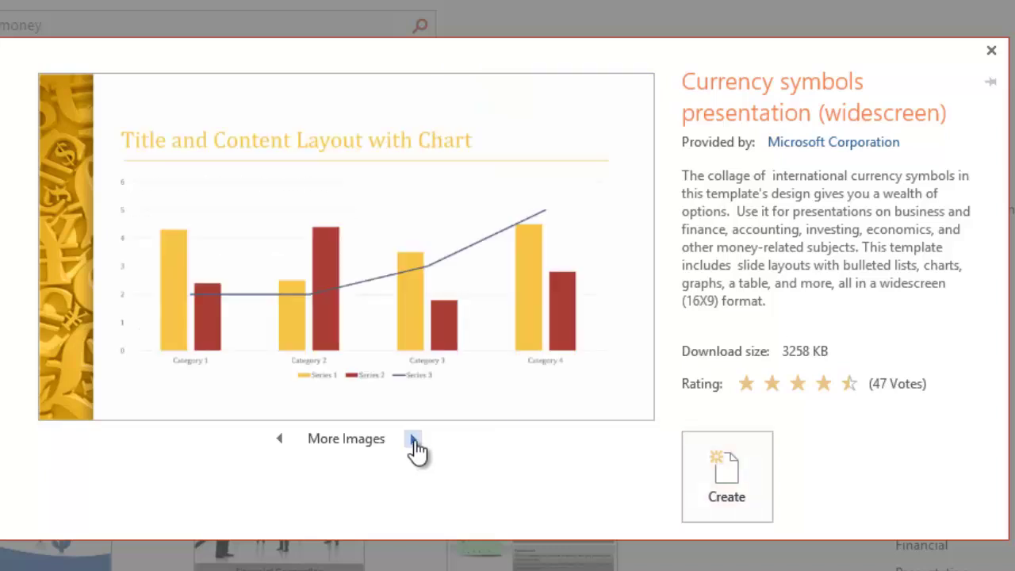
click(413, 440)
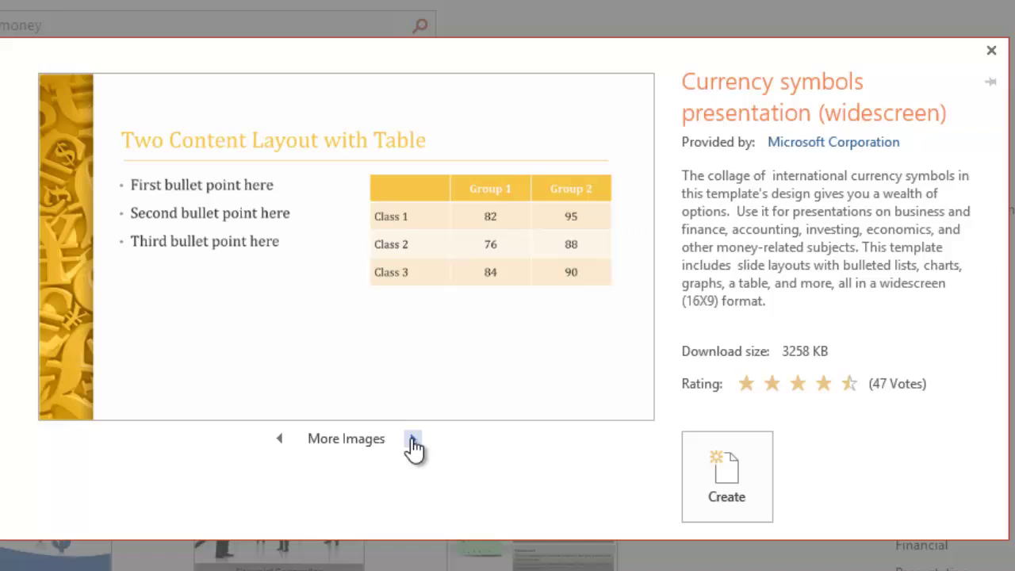
click(413, 440)
click(413, 441)
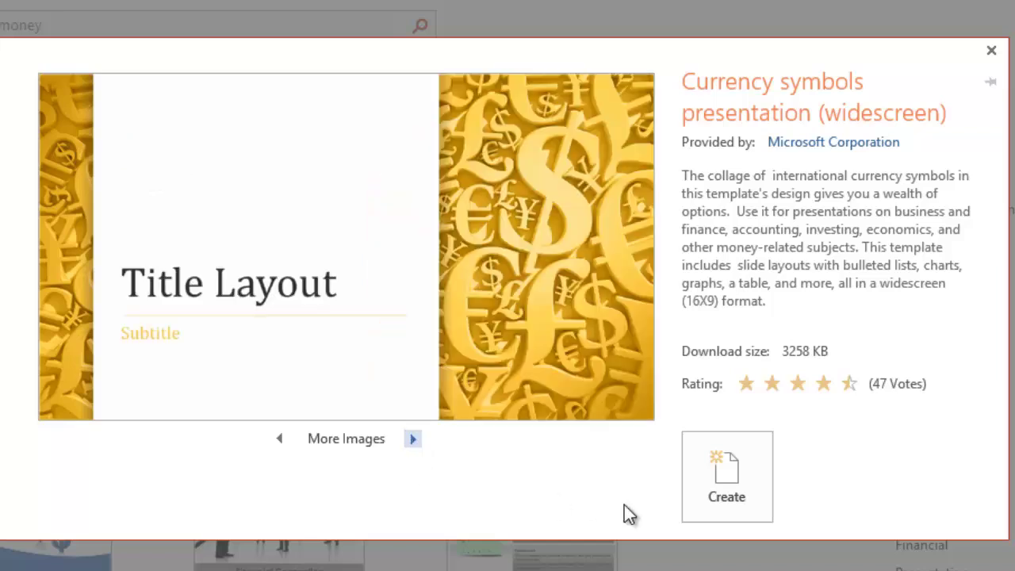
click(727, 473)
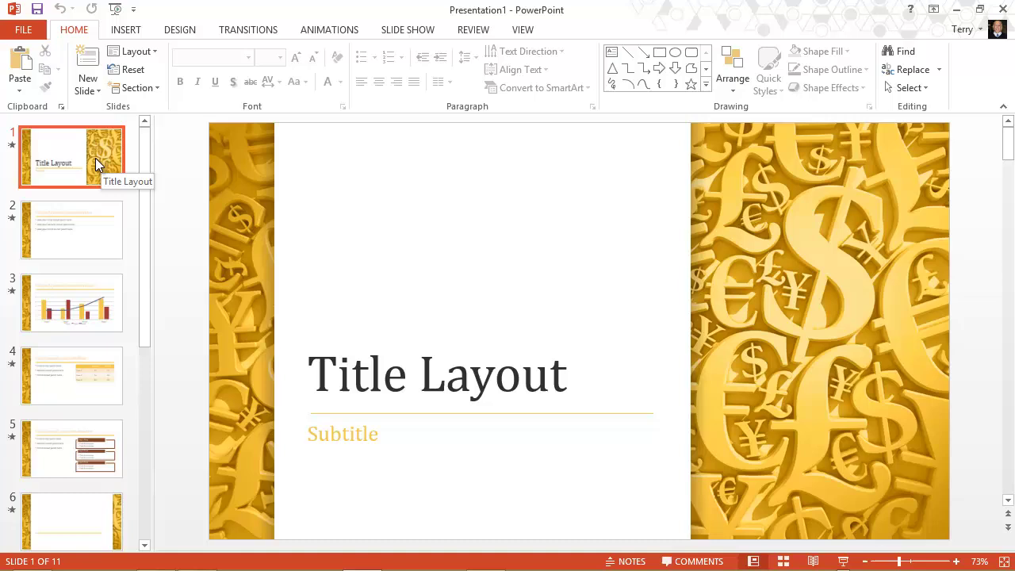
Browse slides 2 through 9 of the new presentation, ending back on slide 2's bullet list
click(90, 229)
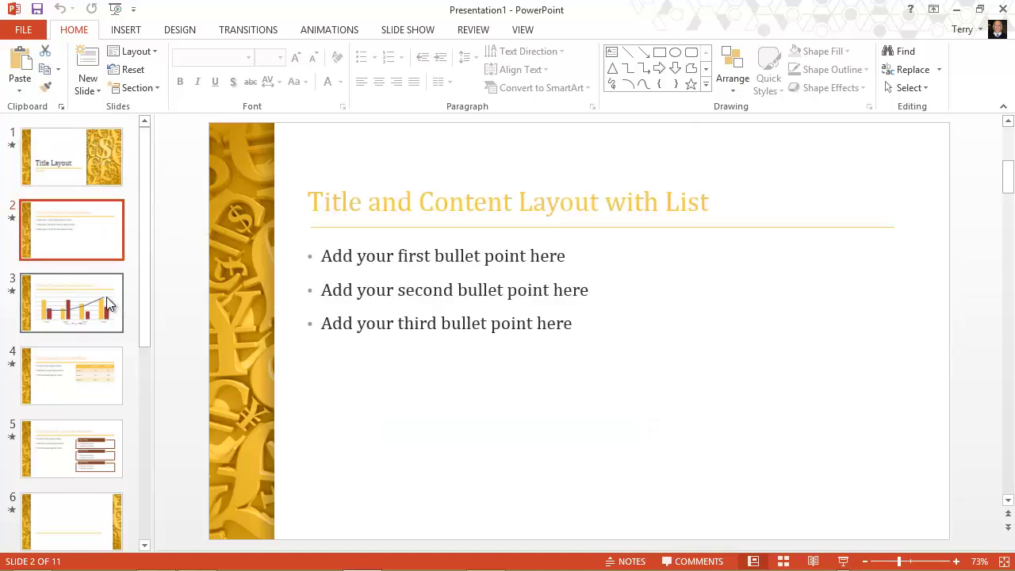
click(106, 296)
click(85, 388)
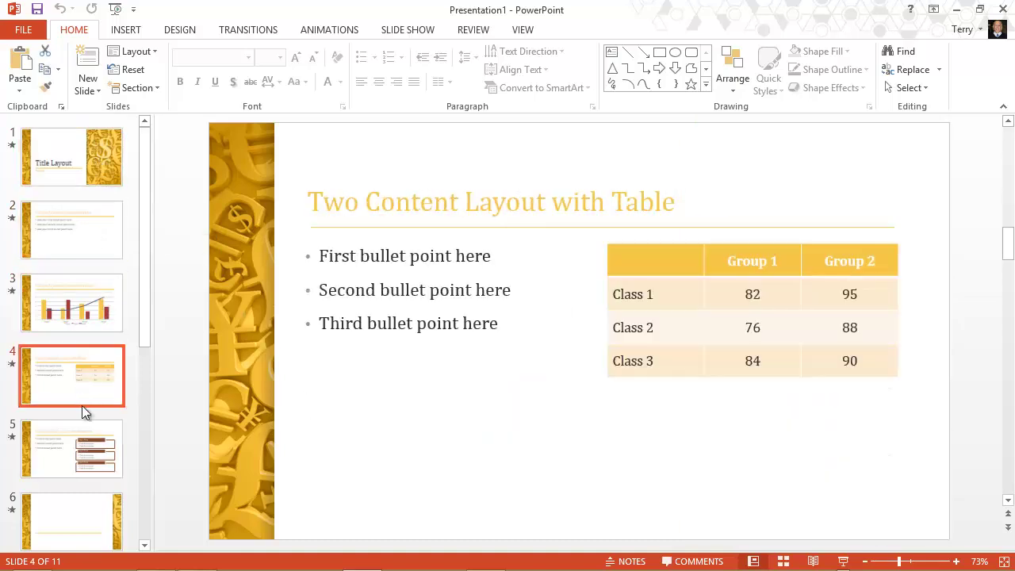
click(82, 460)
click(80, 516)
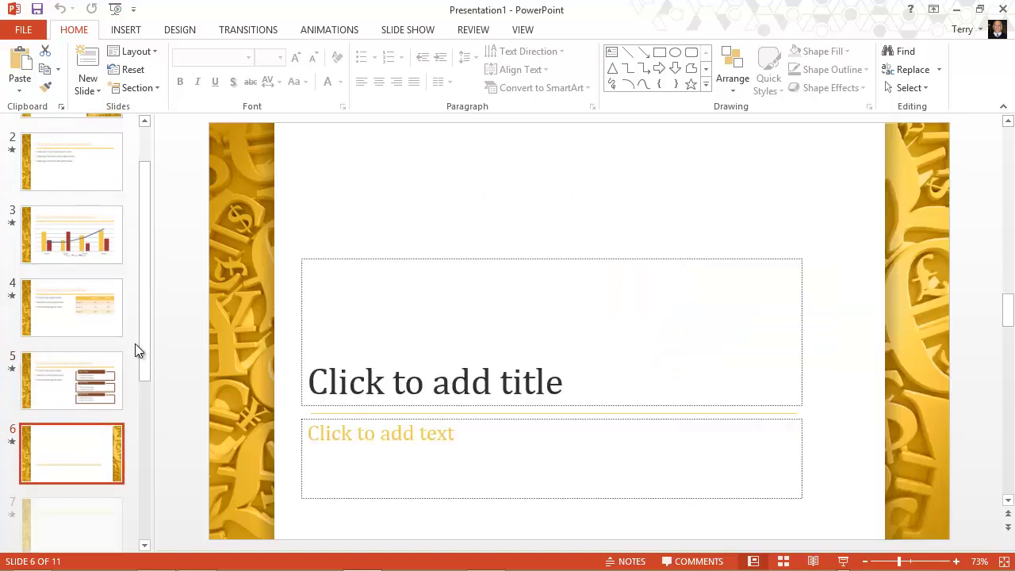
drag(144, 338, 143, 477)
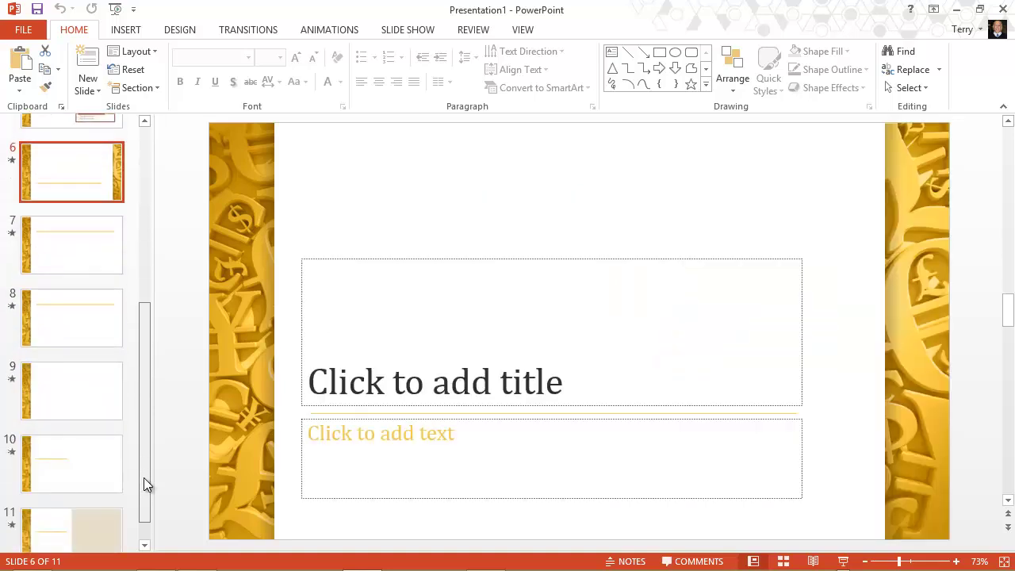
click(80, 372)
drag(143, 382, 4, 9)
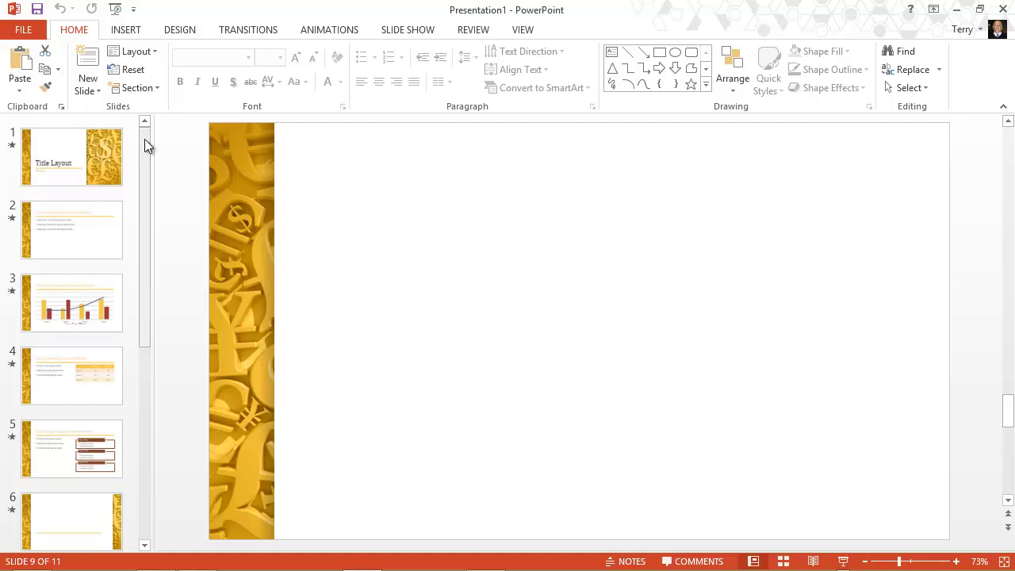
click(54, 218)
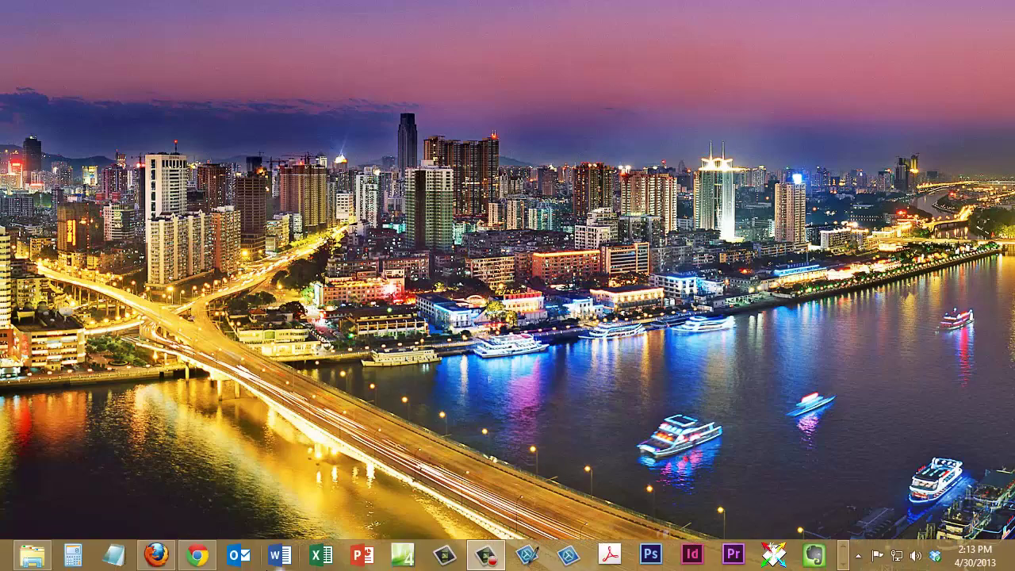
Relaunch PowerPoint and pin the Currency symbols template on the start screen
click(363, 556)
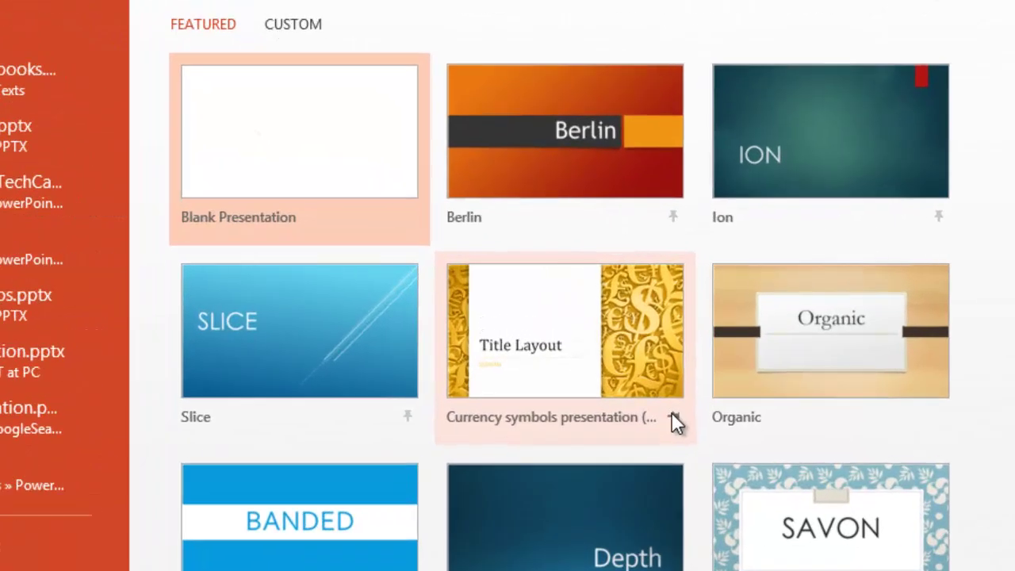
click(637, 366)
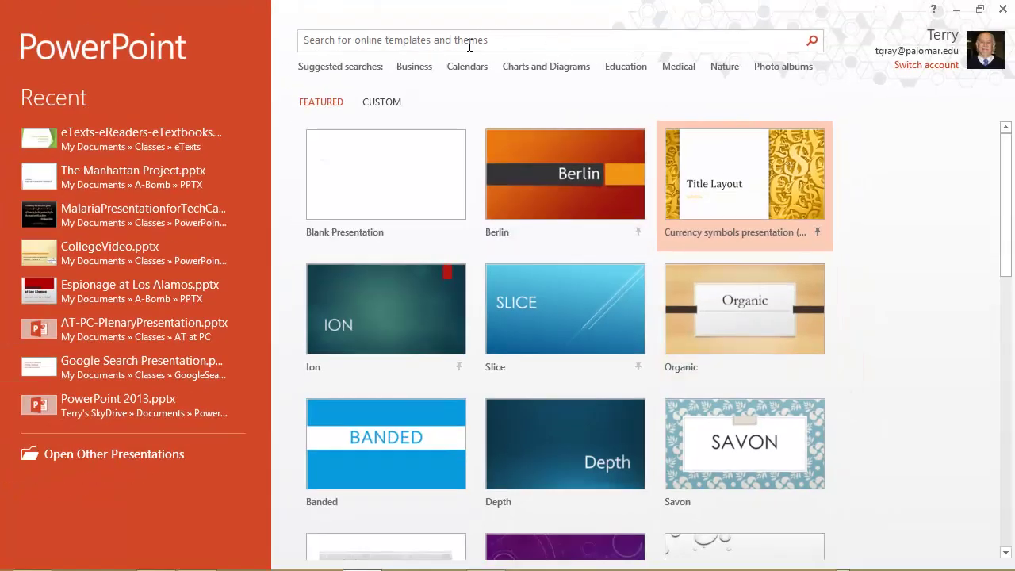
Search templates for 'money' and pin Business currency design and Golden coins presentation
click(456, 38)
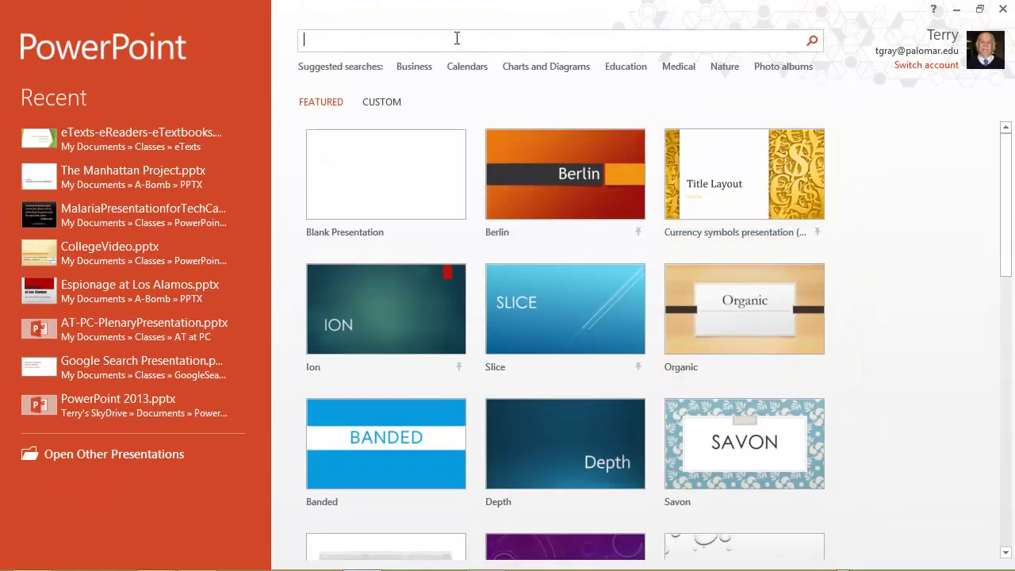
text(money)
key(Return)
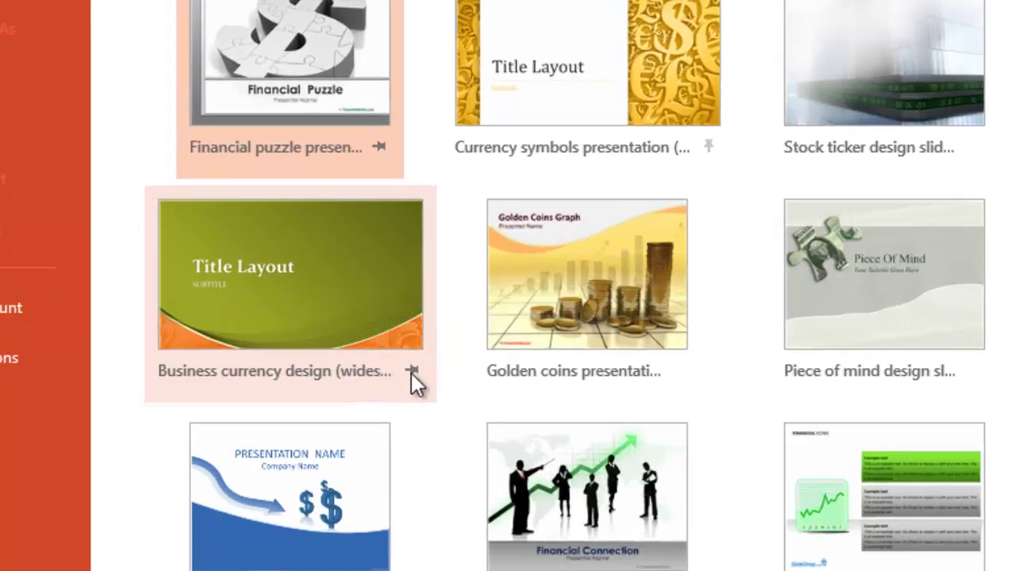
click(411, 370)
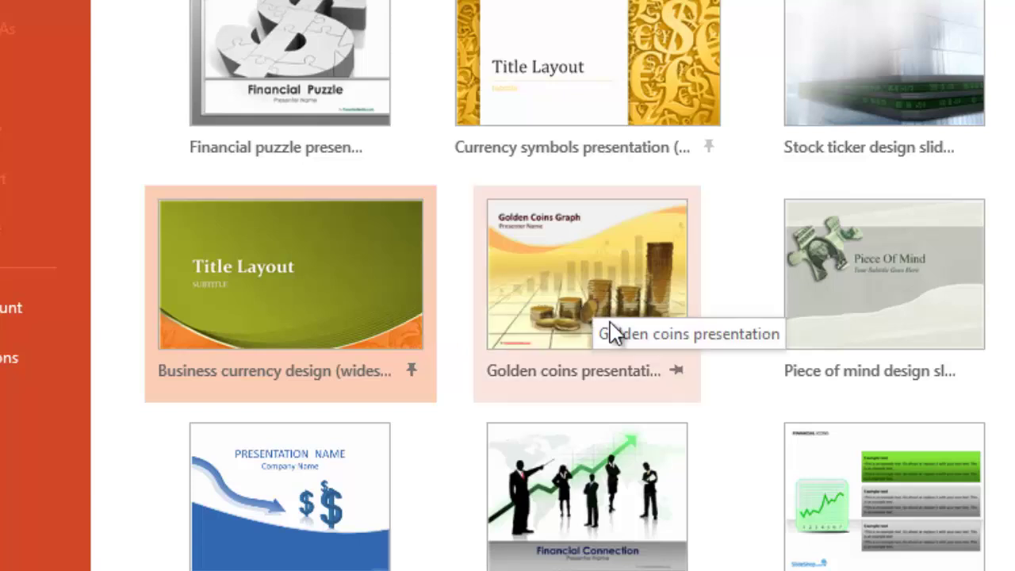
click(676, 371)
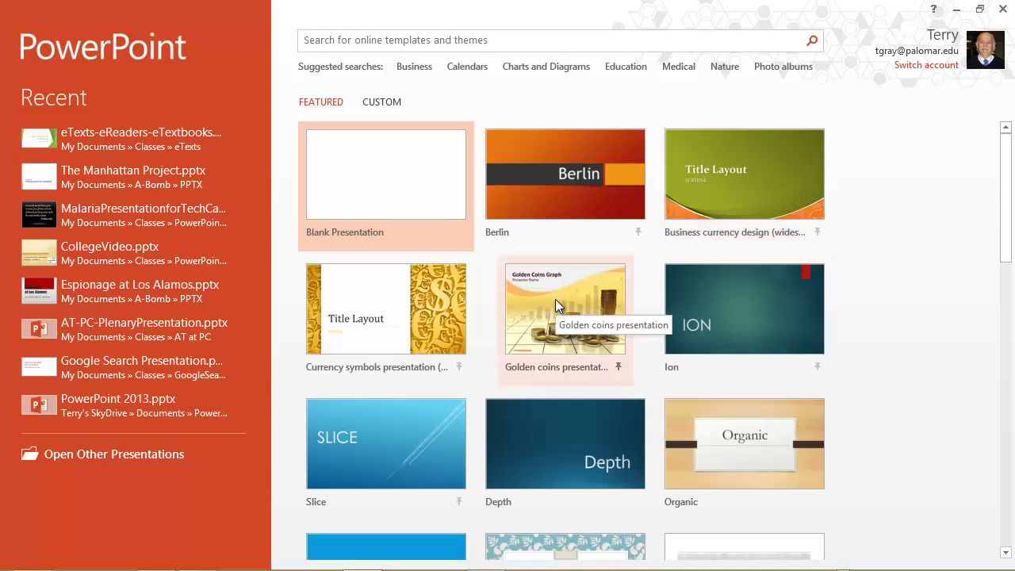
Open the preview of the pinned Currency symbols presentation template
click(375, 292)
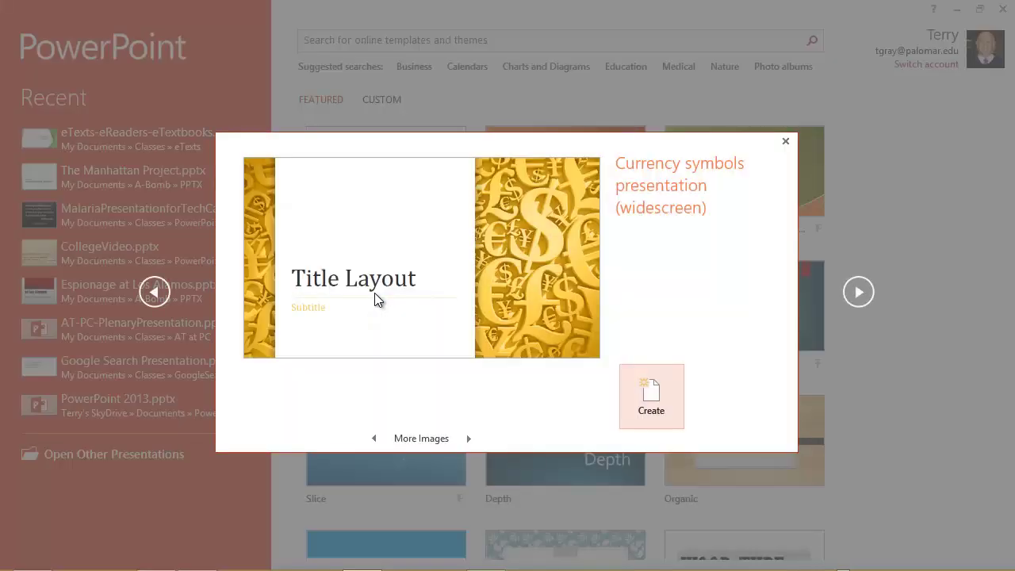
Create a presentation from Currency symbols and step through slides 2 to 6
click(650, 405)
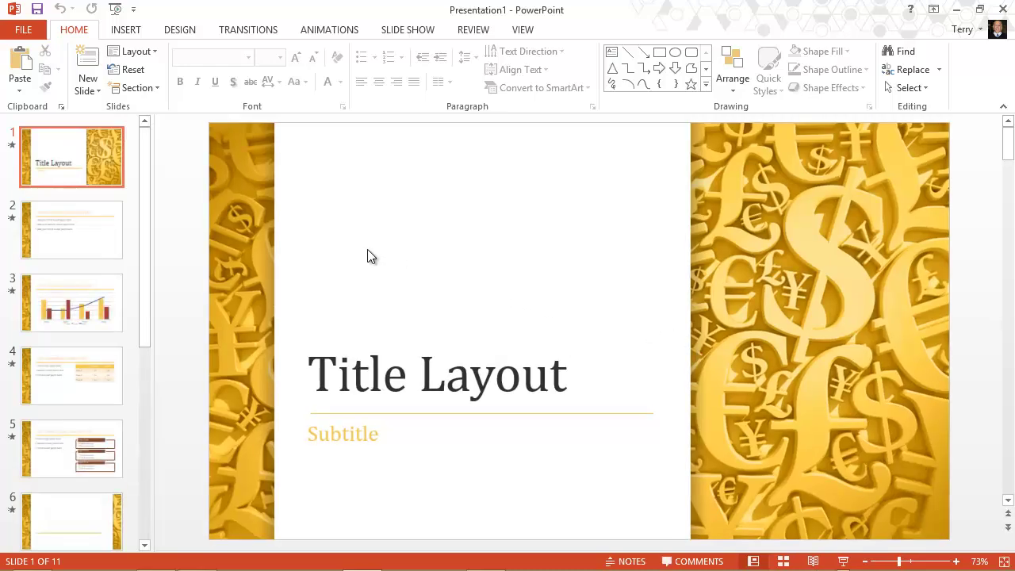
click(90, 235)
click(75, 297)
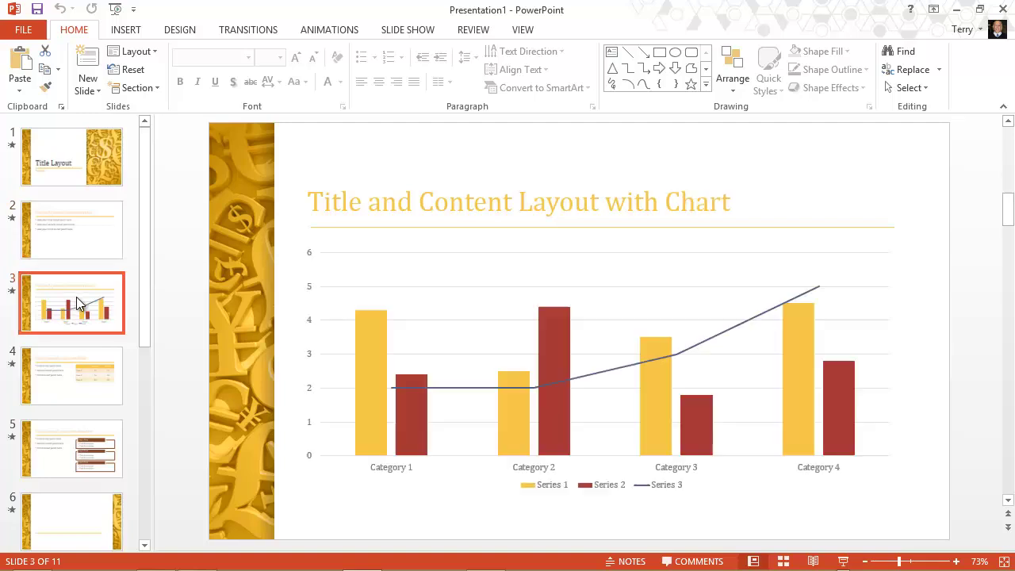
click(67, 381)
click(65, 458)
click(54, 507)
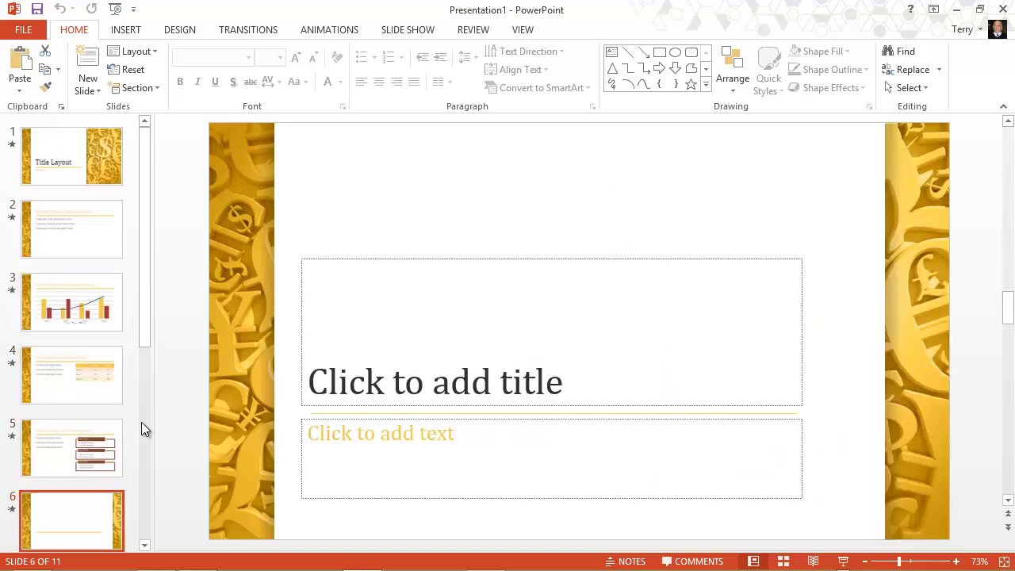
scroll(143, 396, down, 1)
scroll(136, 238, up, 1)
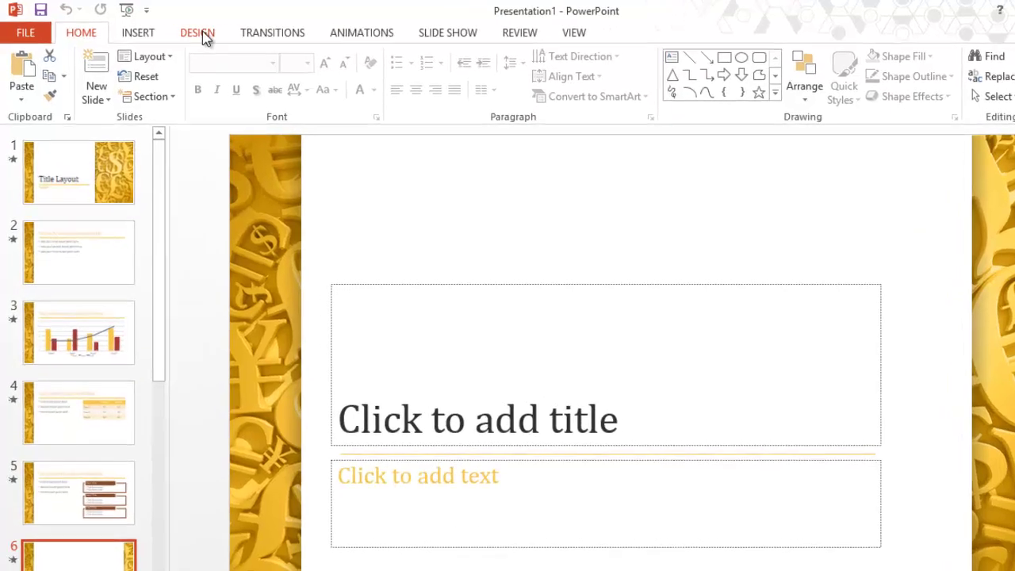
Choose Save Current Theme from the Design tab's Themes gallery
click(202, 34)
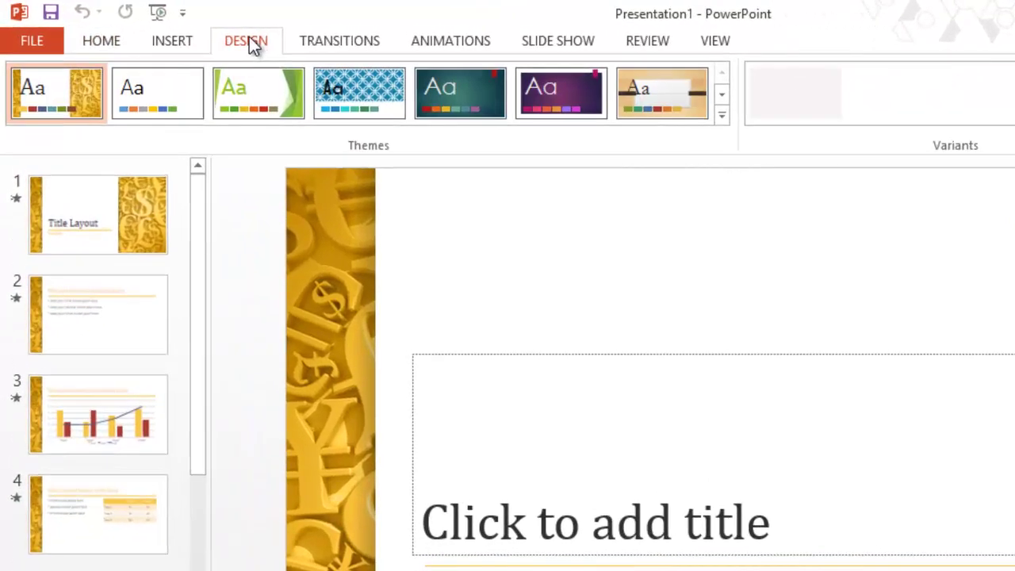
click(722, 119)
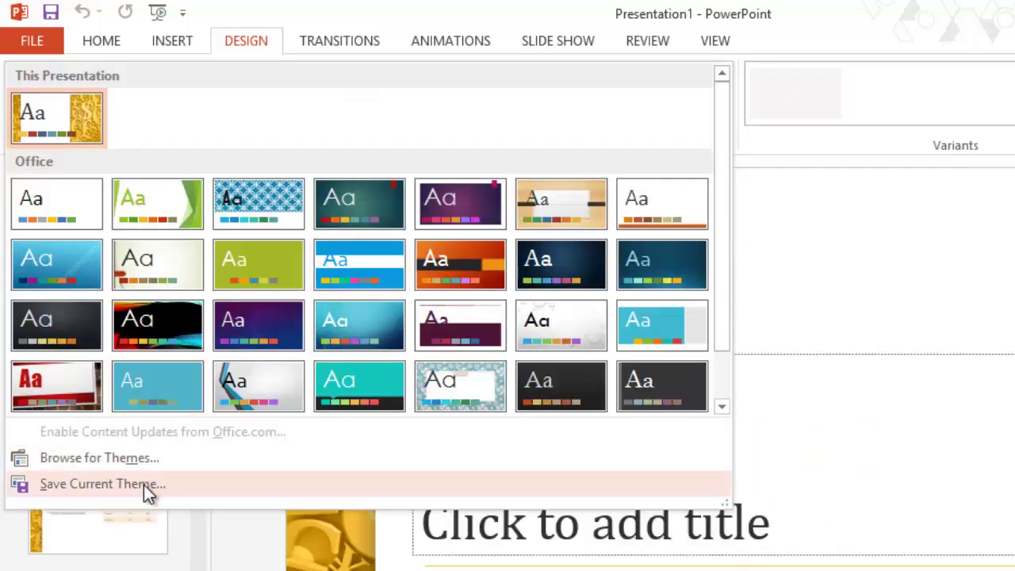
click(143, 483)
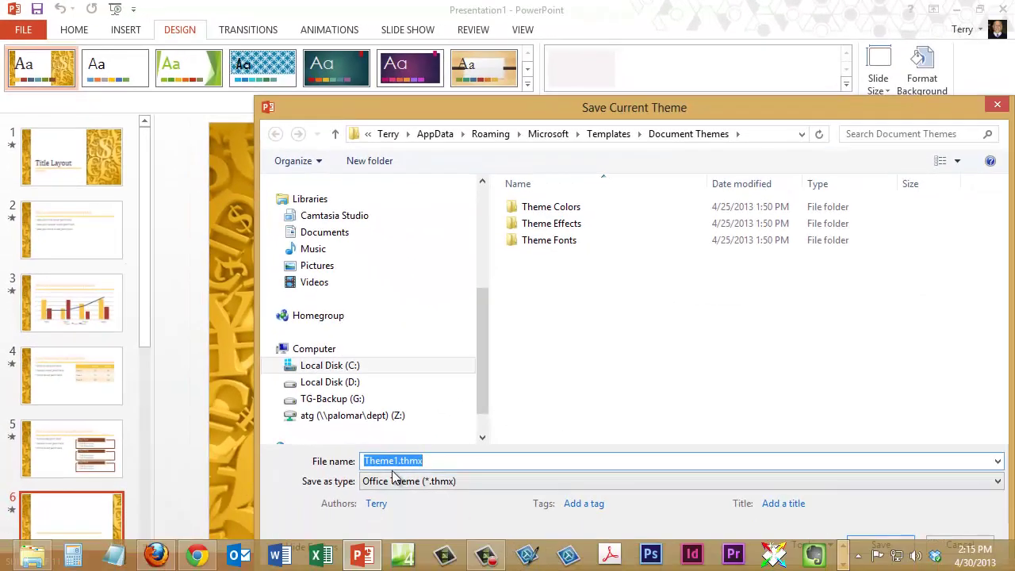
Save the current theme as money01.thmx in the Document Themes folder
drag(397, 462, 294, 461)
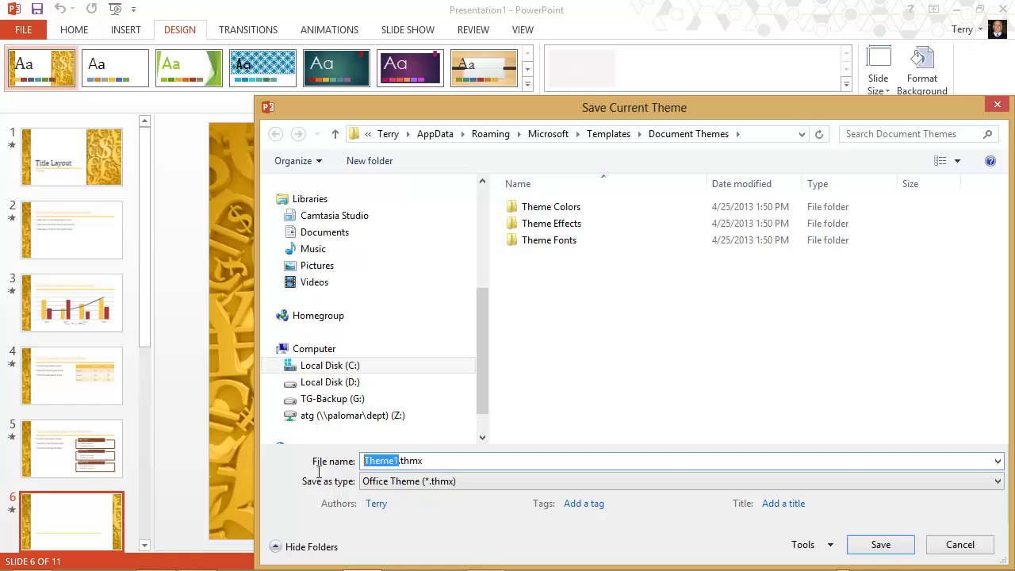
text(money)
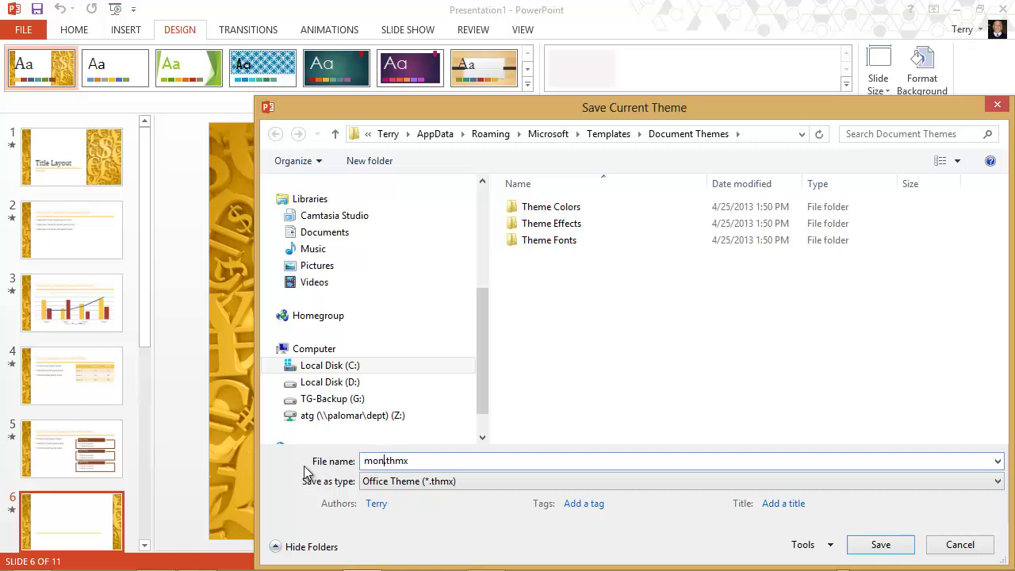
text(01)
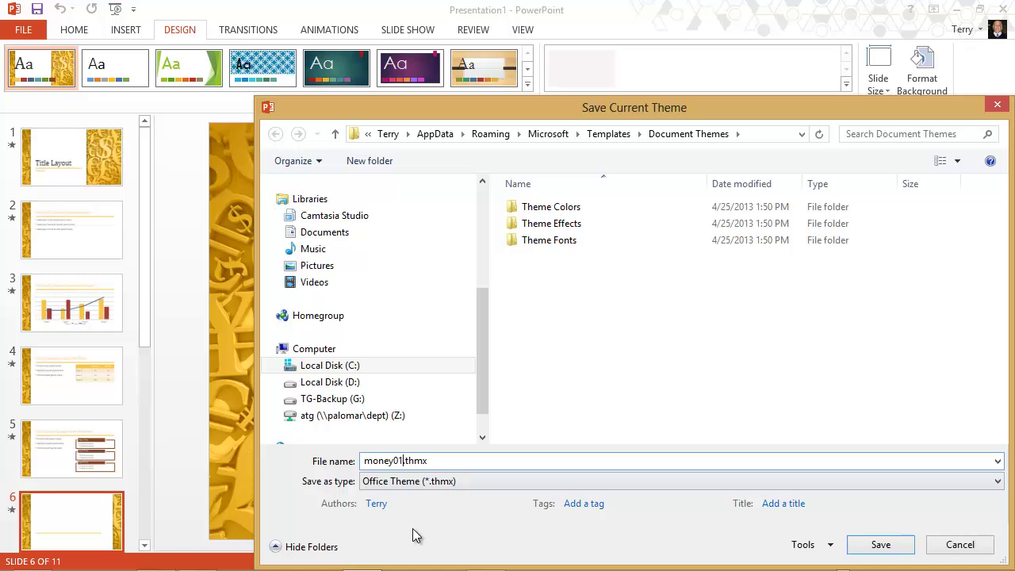
click(891, 545)
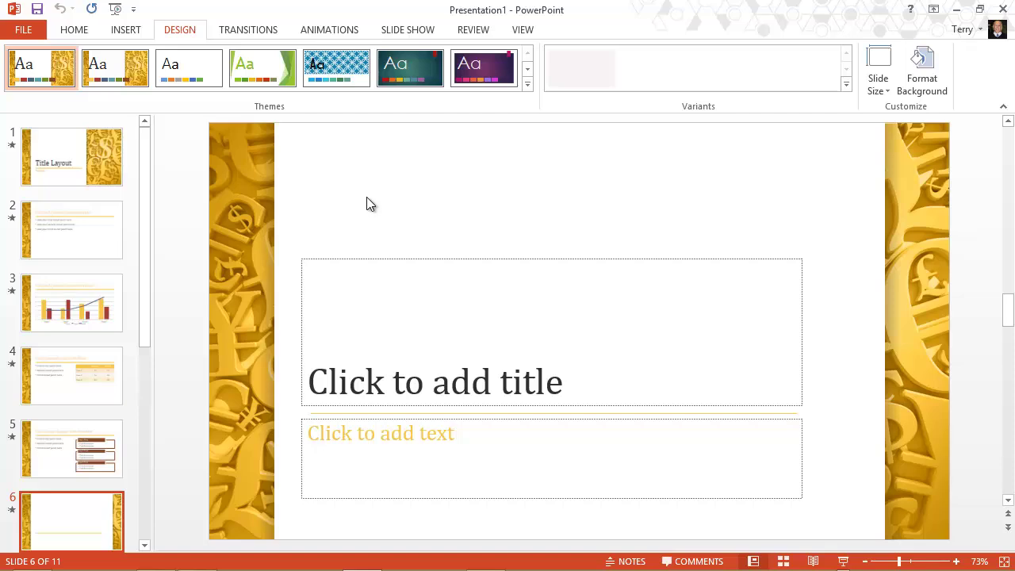
Check the Themes gallery's Custom section for money01, then close the list
click(527, 83)
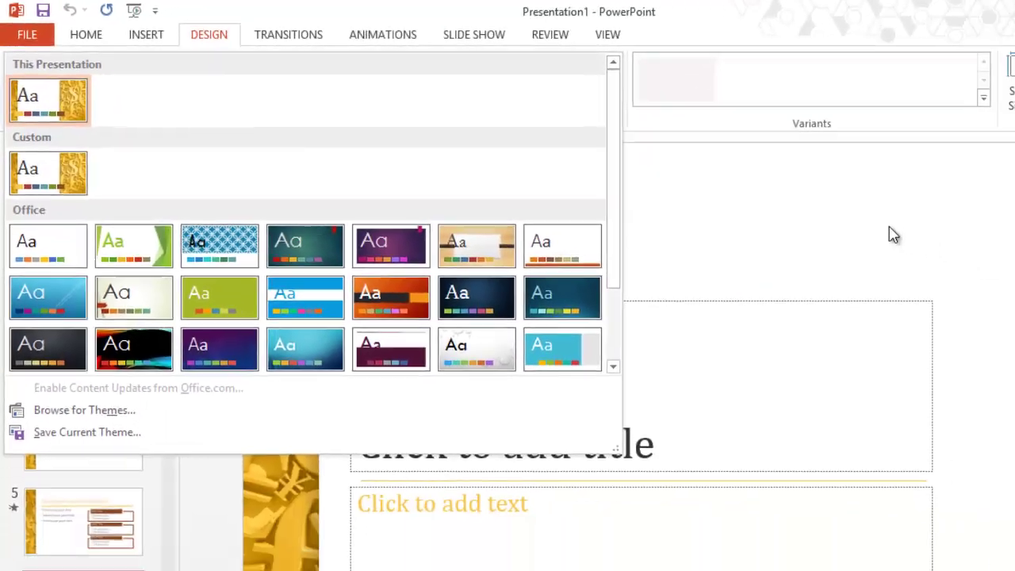
key(Escape)
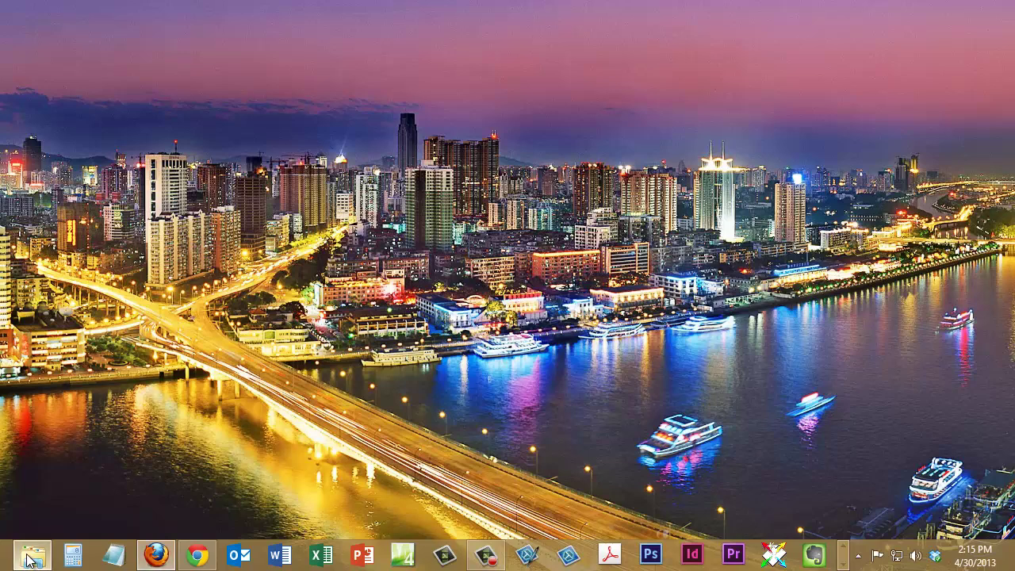
Delete 'Currency symbols presentation (widescreen).potx' from the Templates folder and minimize the window
click(31, 555)
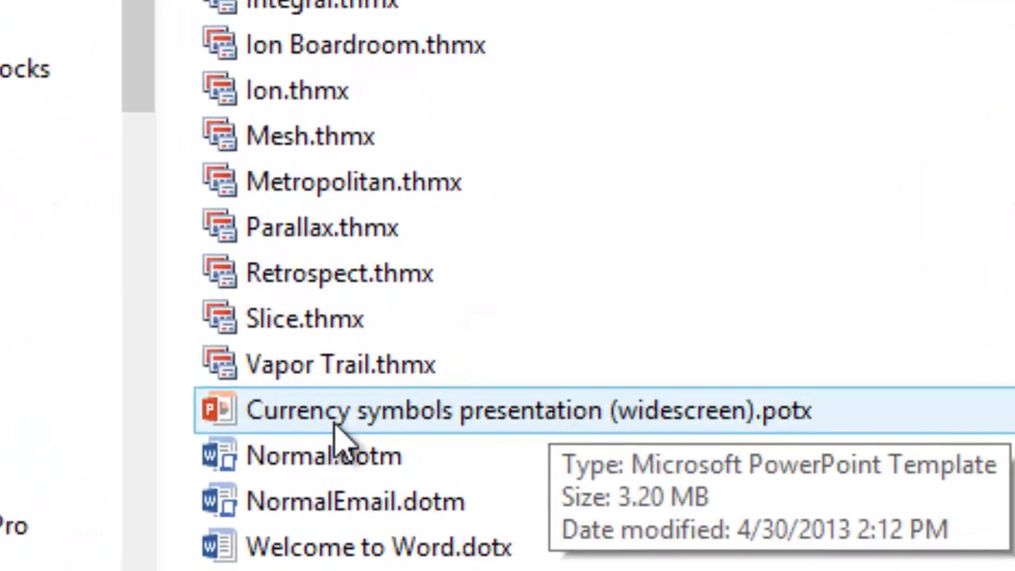
click(510, 418)
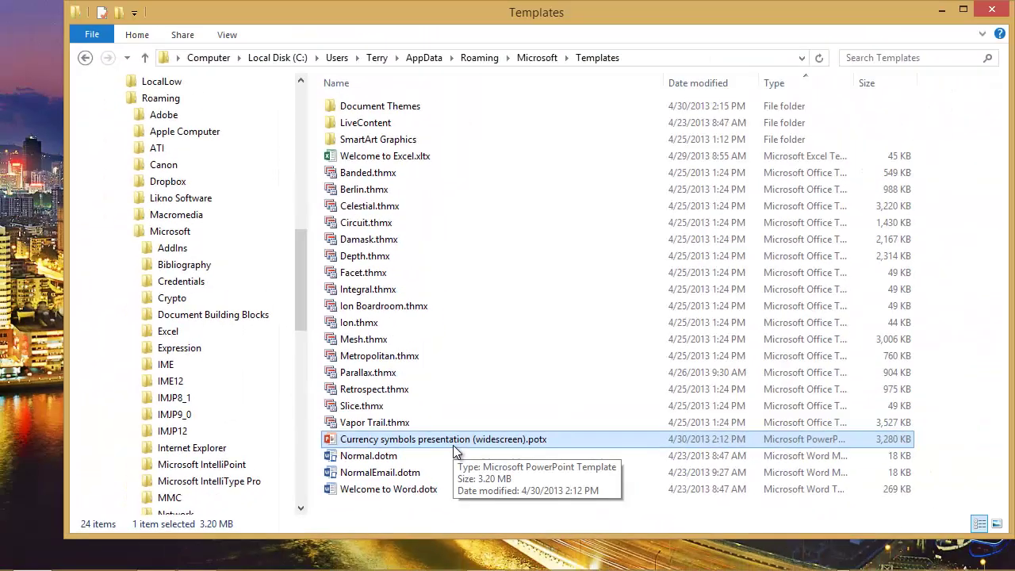
key(Delete)
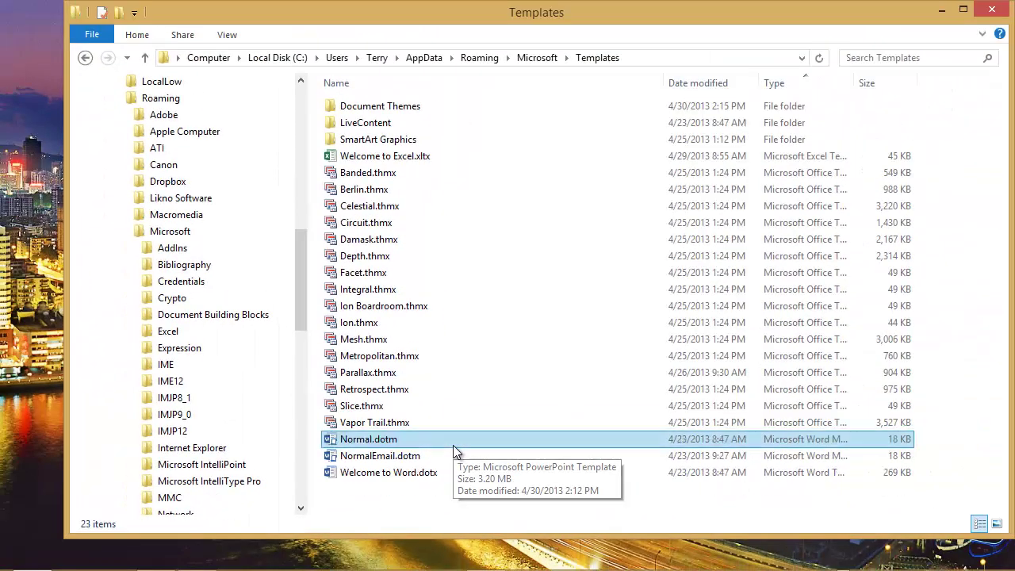
click(943, 11)
In PowerPoint's start screen, unpin Currency symbols, Business currency design and Golden coins templates
mouse_move(158, 565)
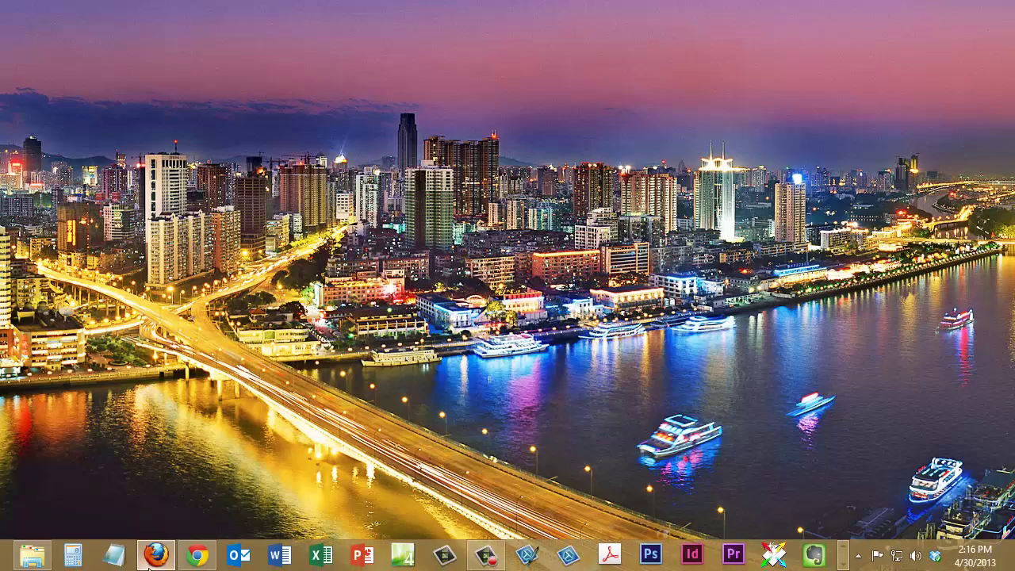
click(362, 555)
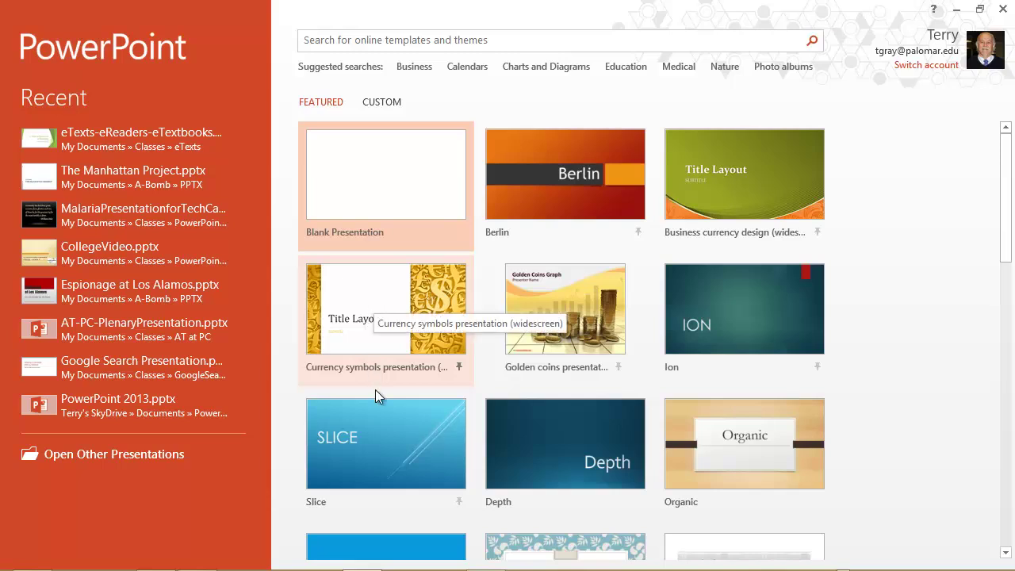
click(458, 367)
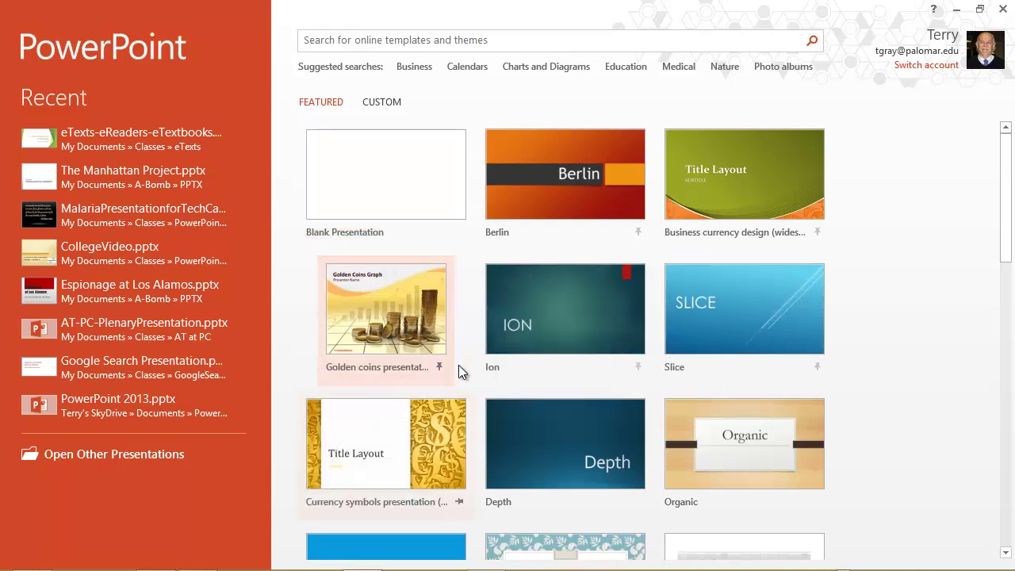
click(817, 229)
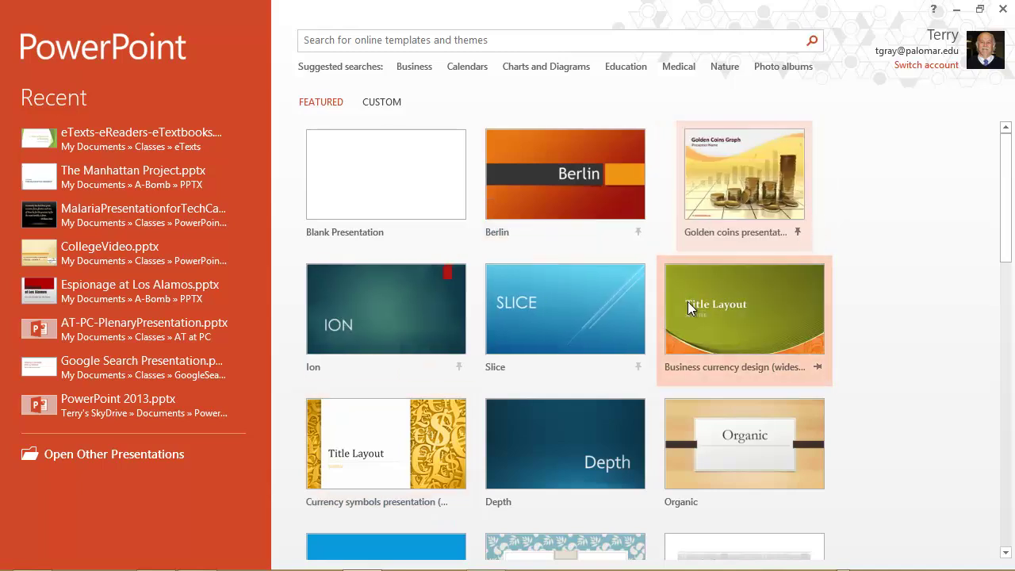
click(796, 230)
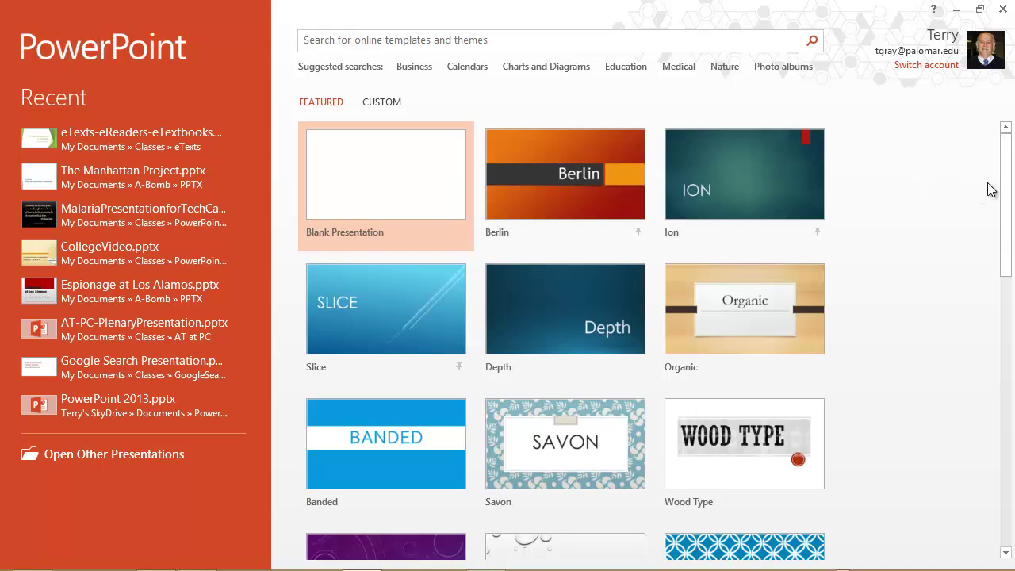
Scroll the start screen's template list to the bottom and back to the top
drag(1003, 181, 1011, 523)
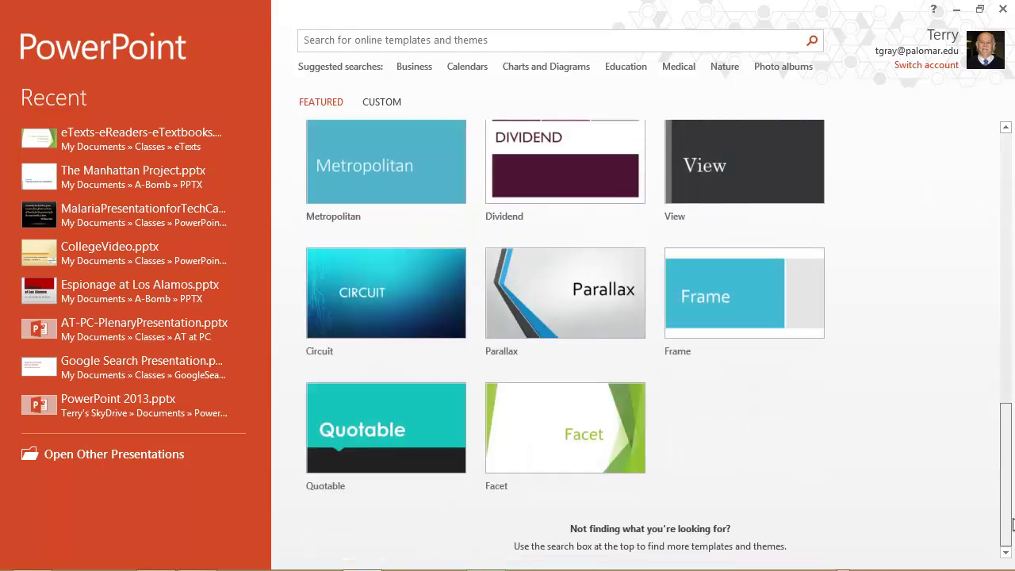
scroll(565, 341, up, 10)
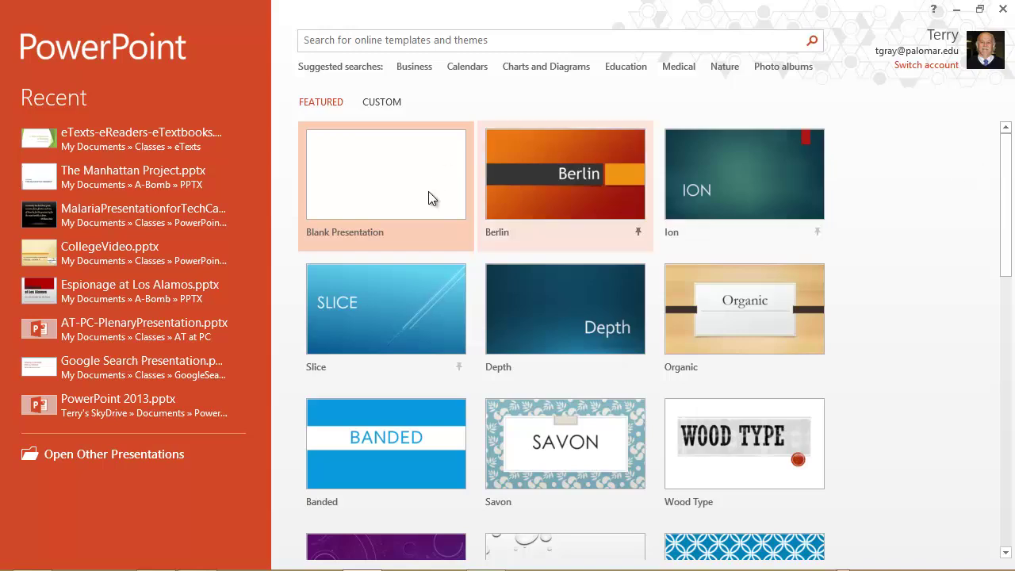
Create a blank presentation and check that the full Design themes list still offers money01
click(378, 189)
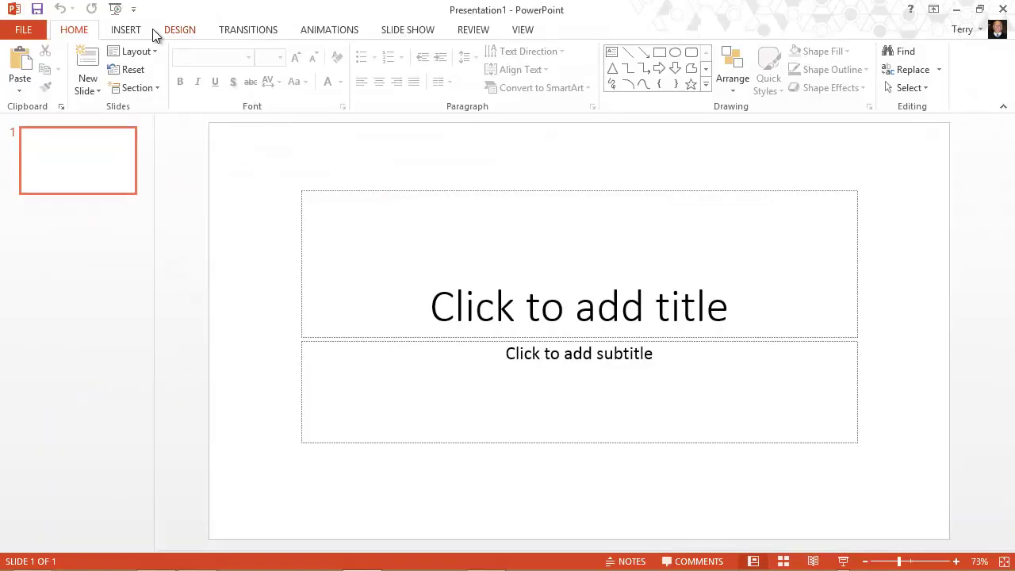
click(173, 30)
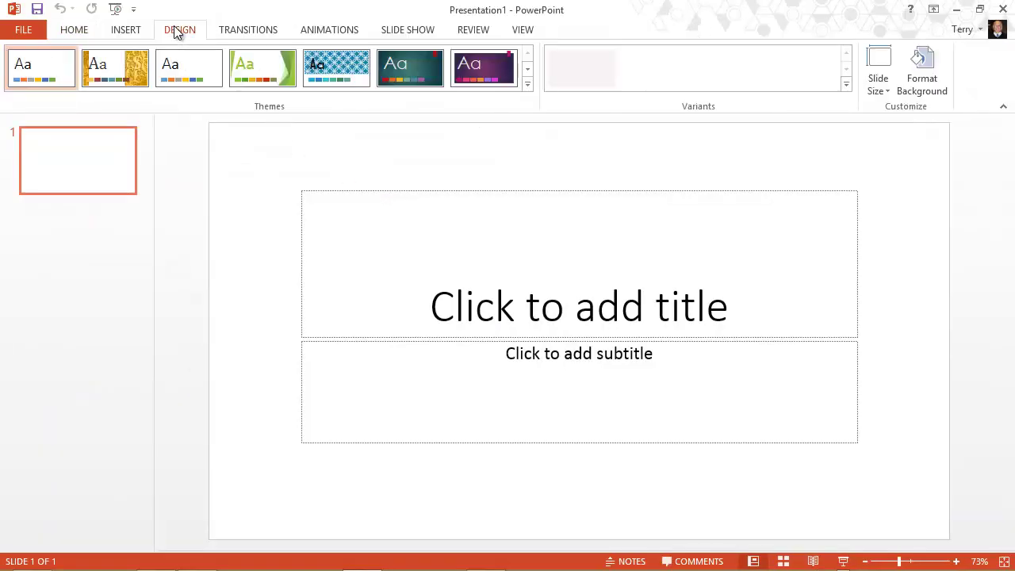
click(527, 84)
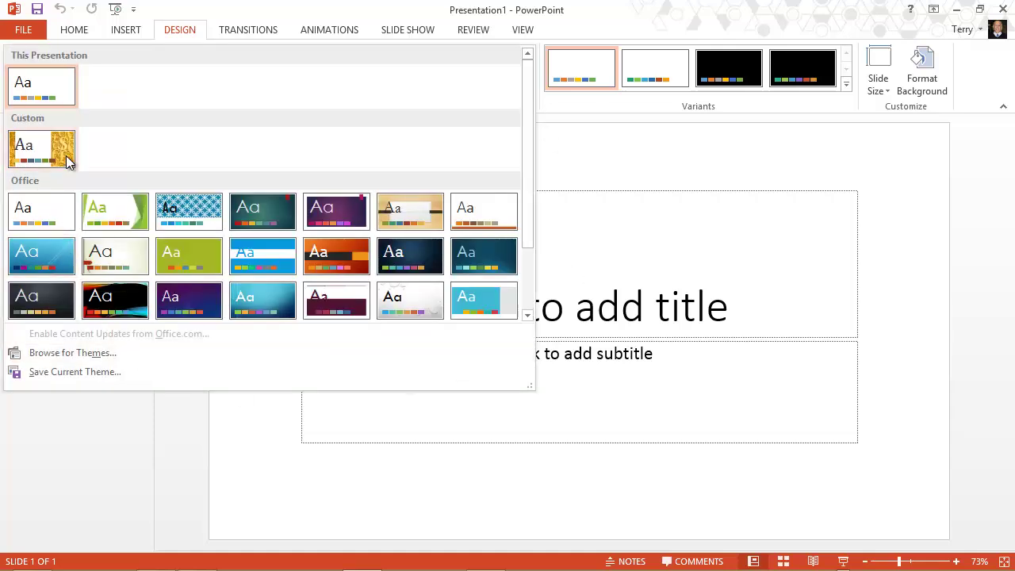